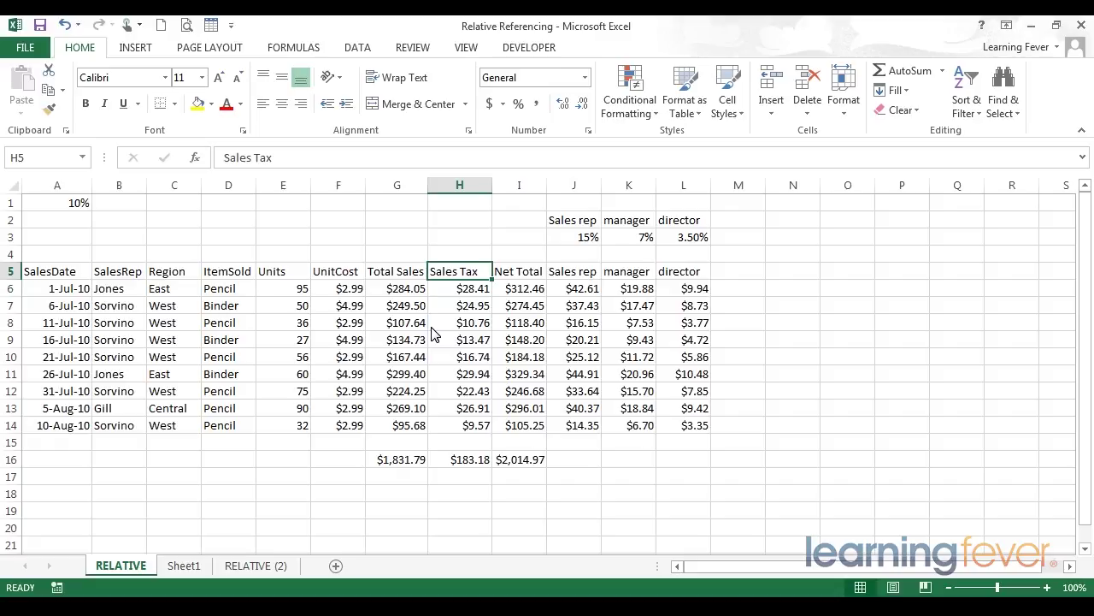
Step: Enter =Sheet1!B3 in H2 so it shows the 0.15 Sales rep rate, then review Sheet1's rates
click(457, 220)
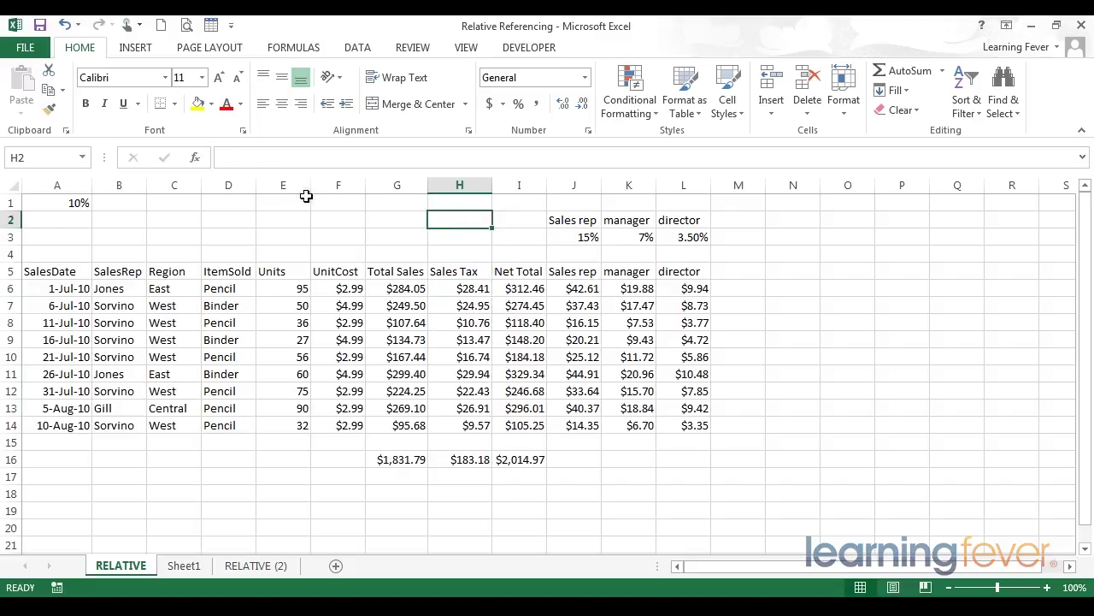
text(=)
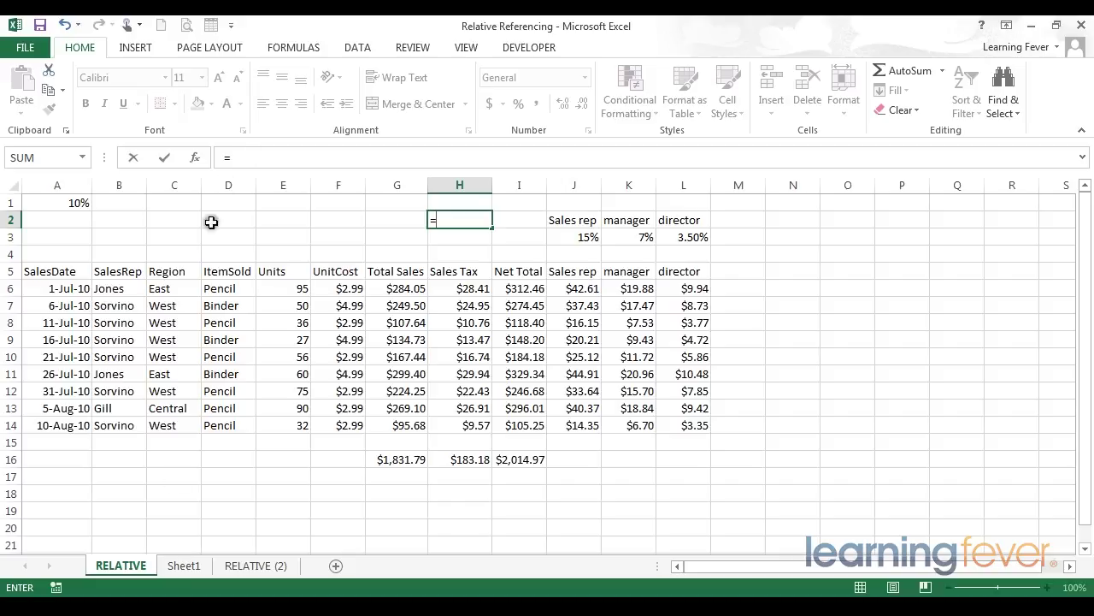
click(252, 567)
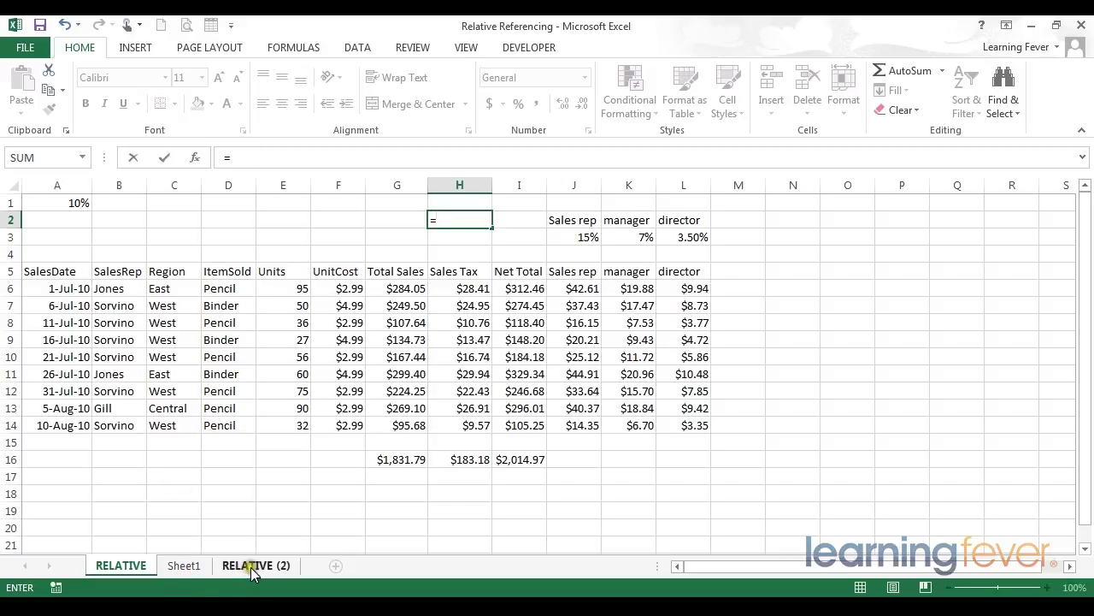
click(182, 566)
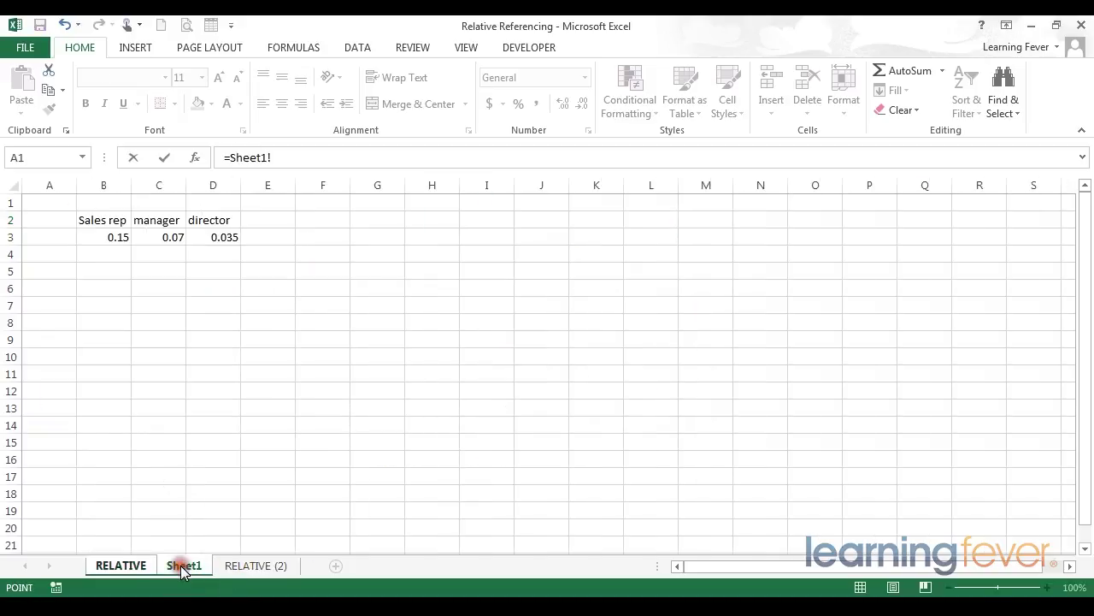
click(117, 235)
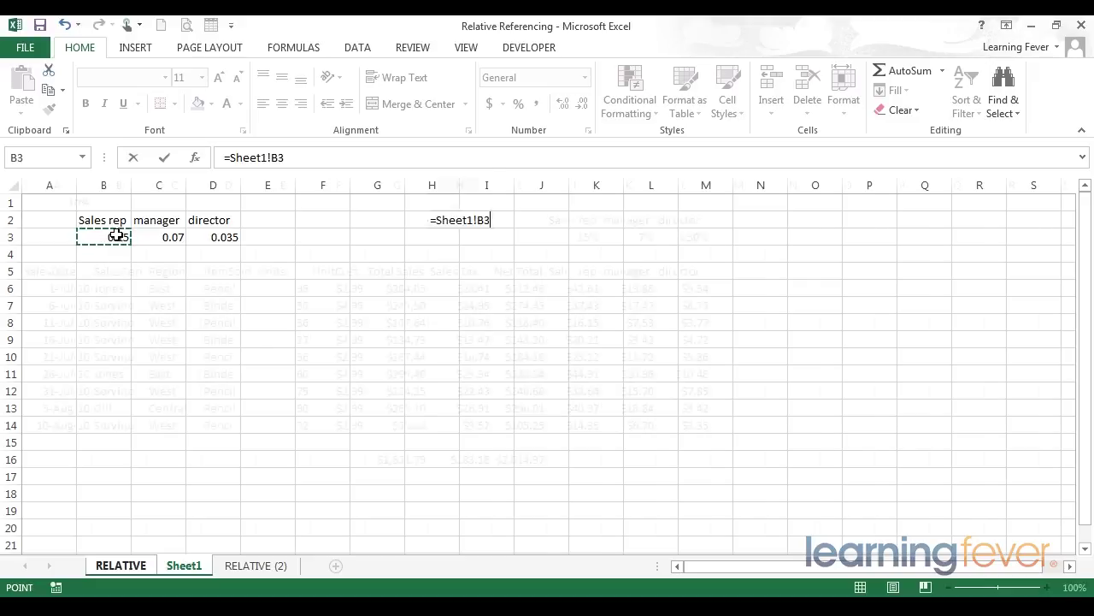
key(Return)
click(442, 215)
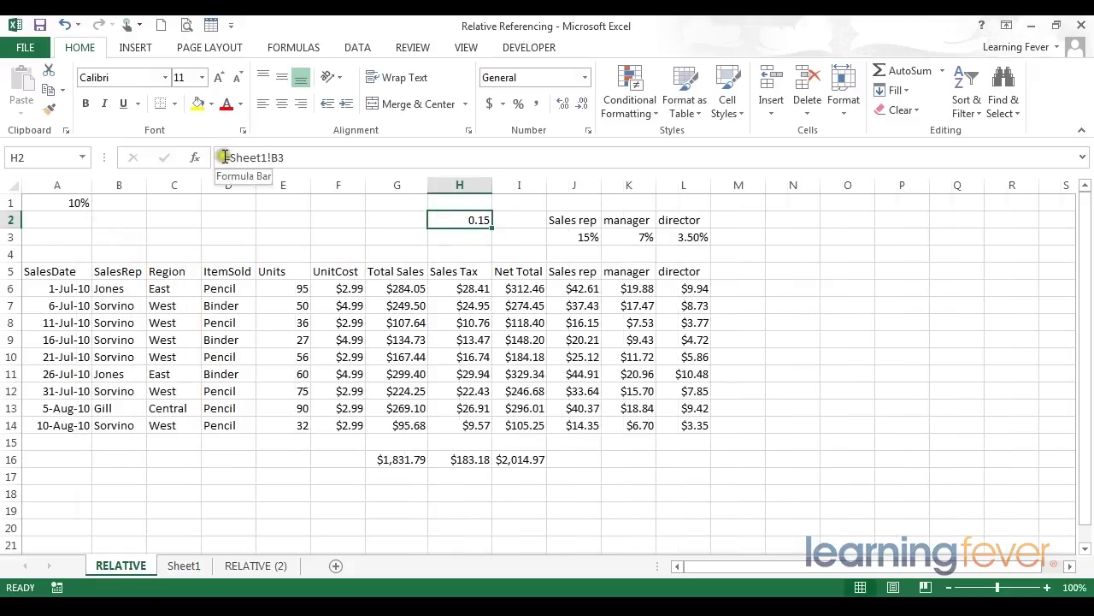
click(185, 568)
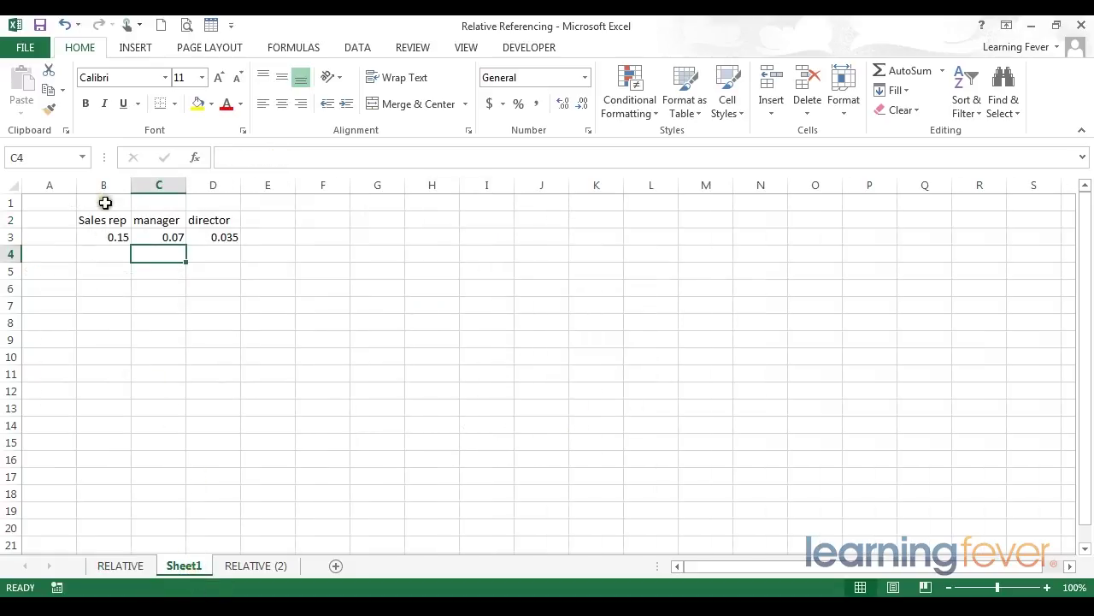
Step: On the RELATIVE sheet, replace J3's fixed 15% with the formula =Sheet1!B3
click(122, 567)
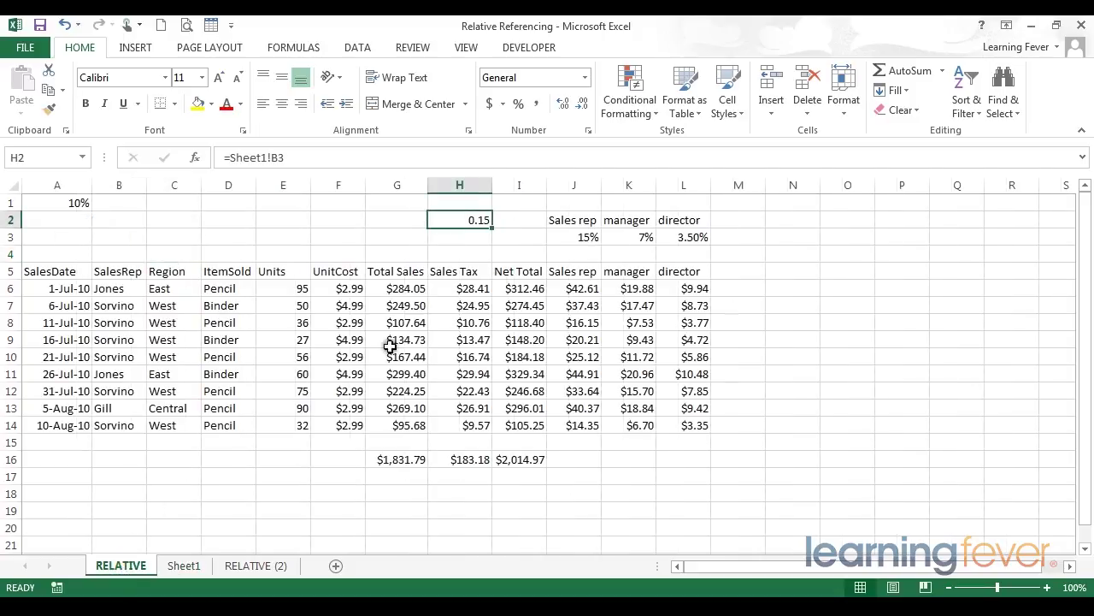
click(568, 239)
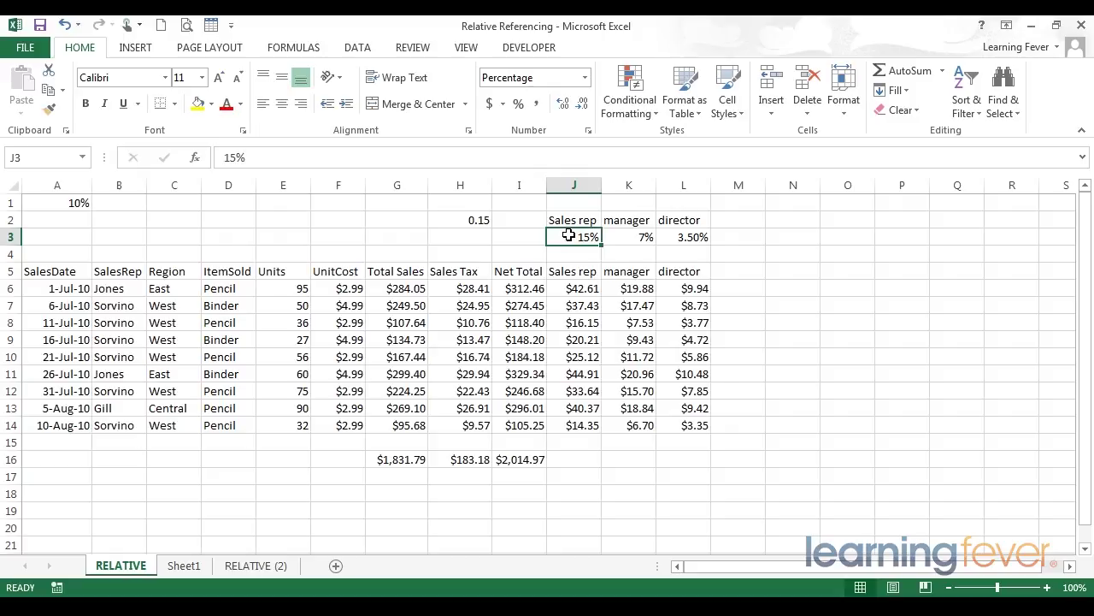
text(=)
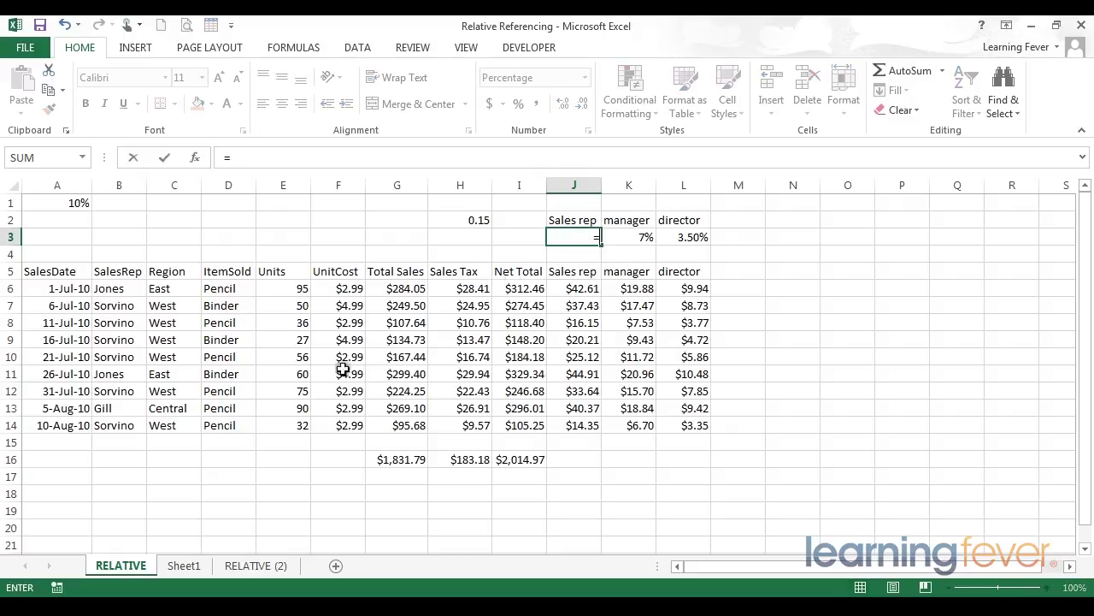
click(184, 567)
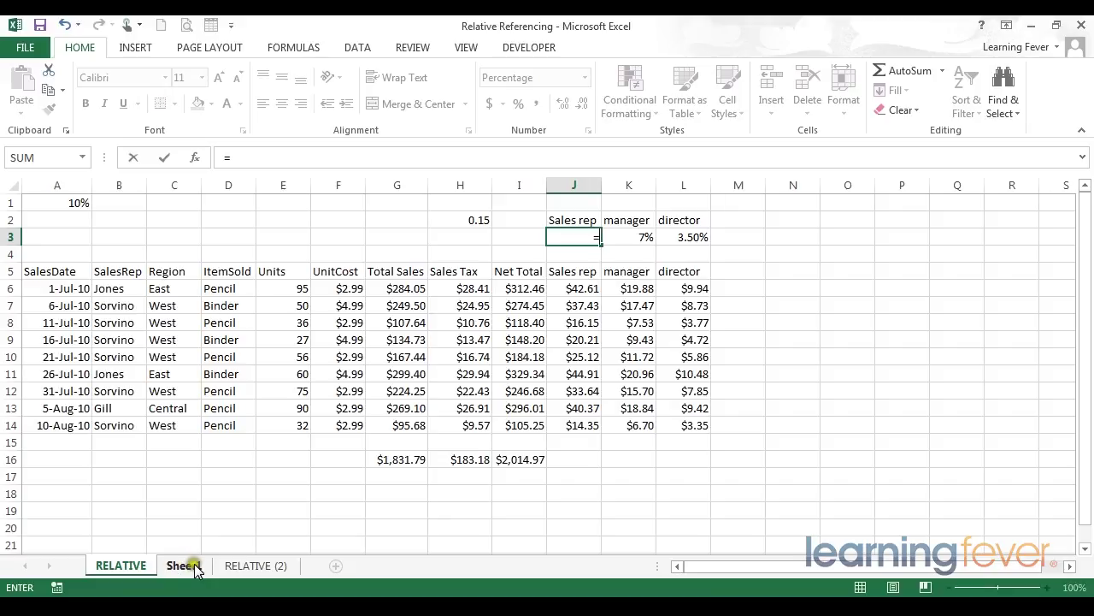
click(193, 569)
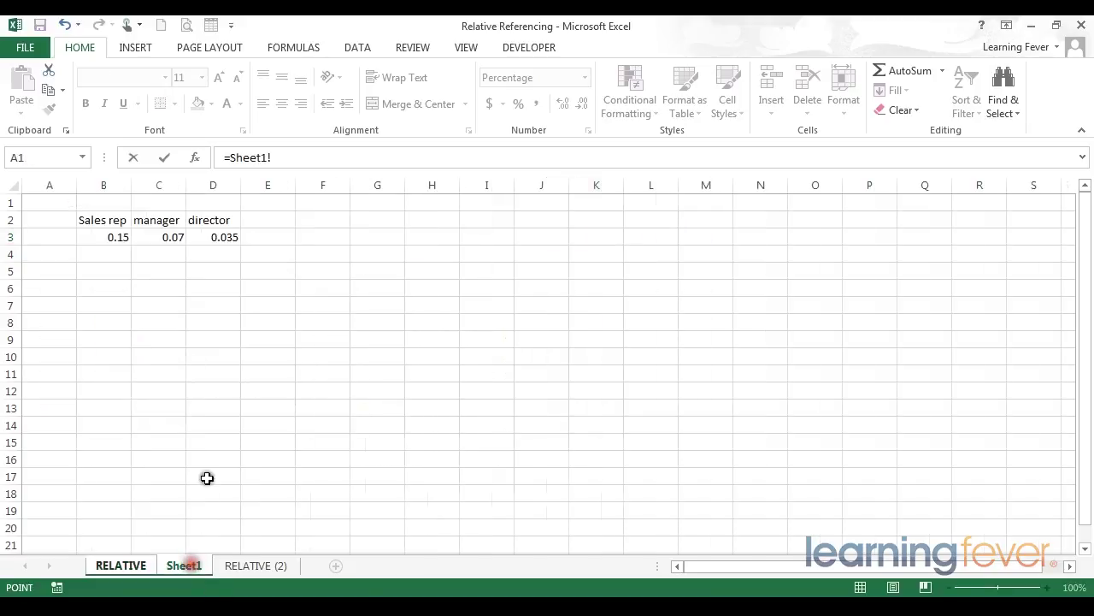
click(103, 235)
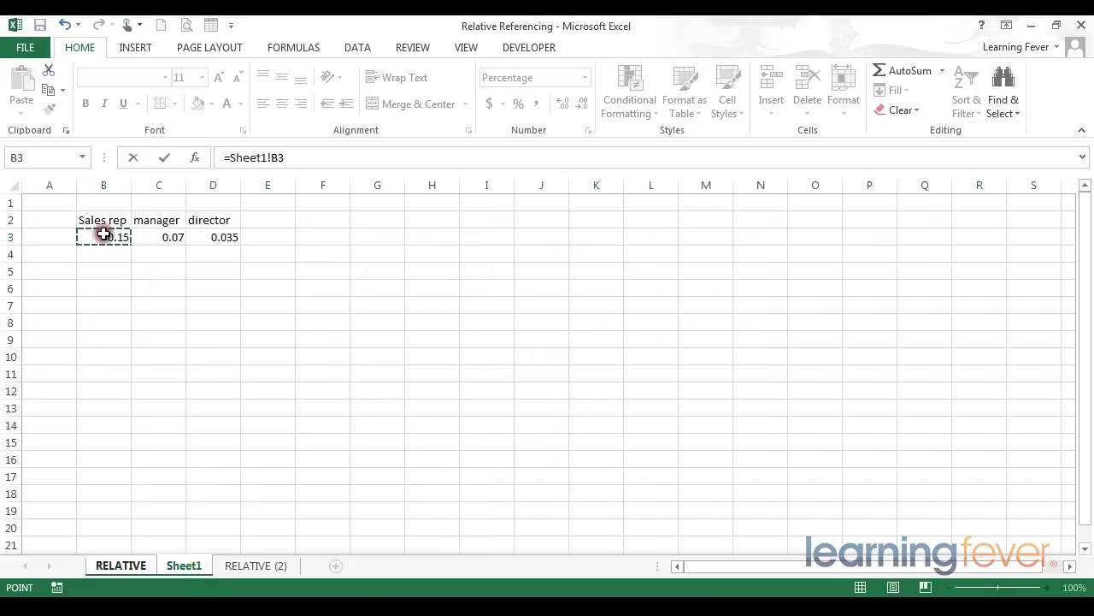
click(288, 157)
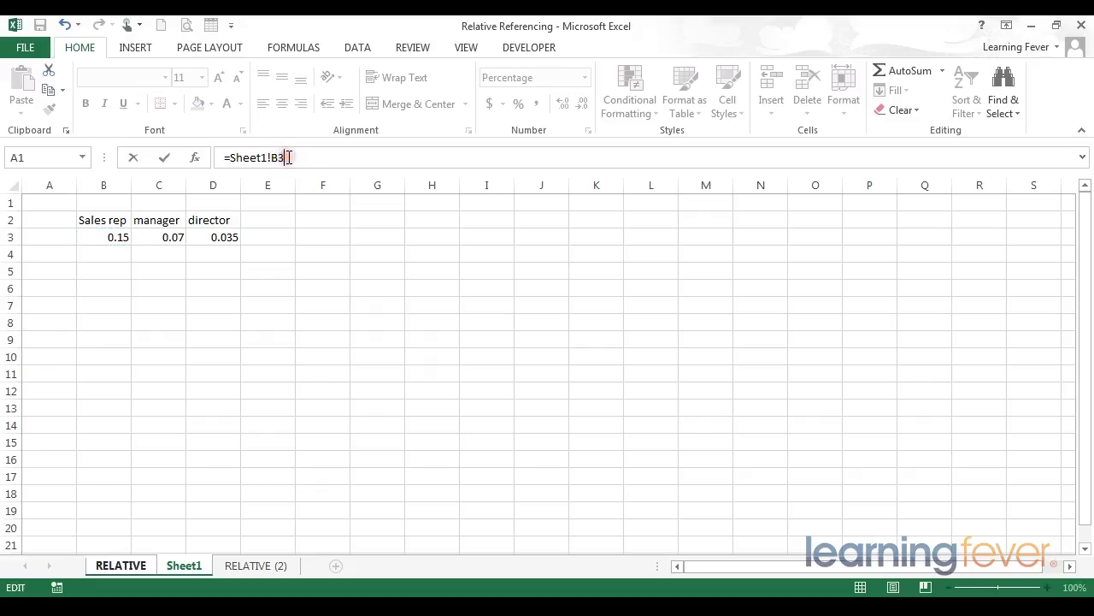
key(Return)
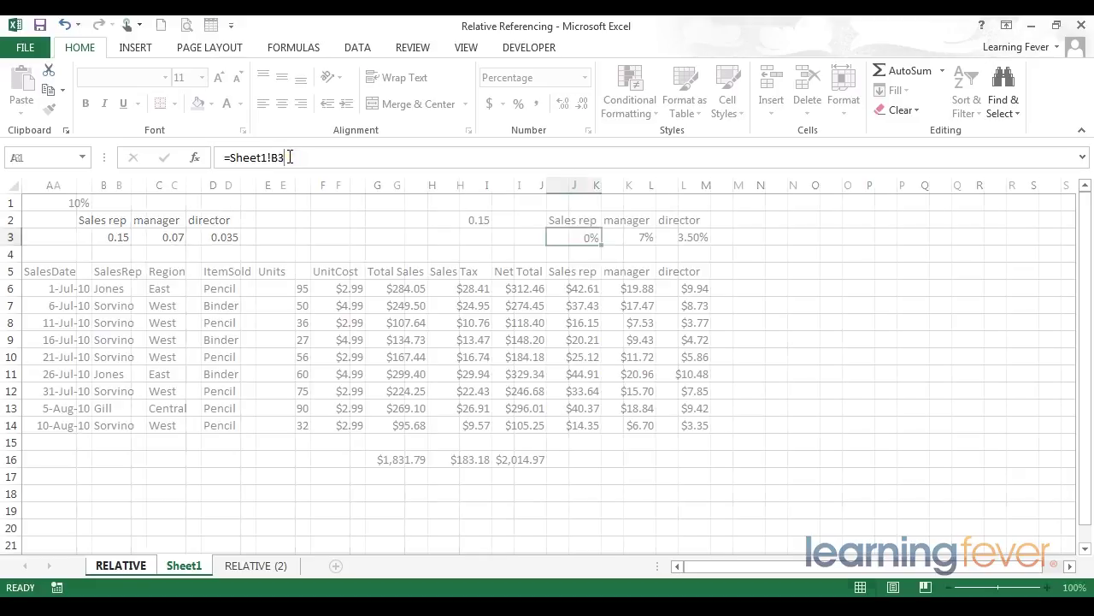
Step: Fill J3's linked formula across K3 and L3, then compare the results with Sheet1's rates
click(584, 237)
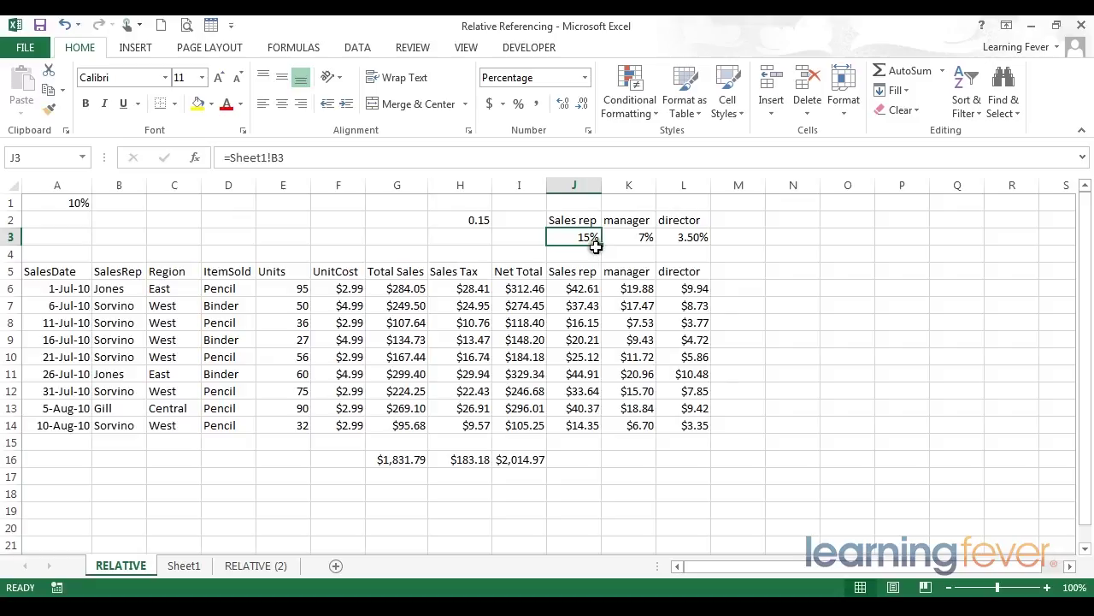
drag(601, 245, 706, 246)
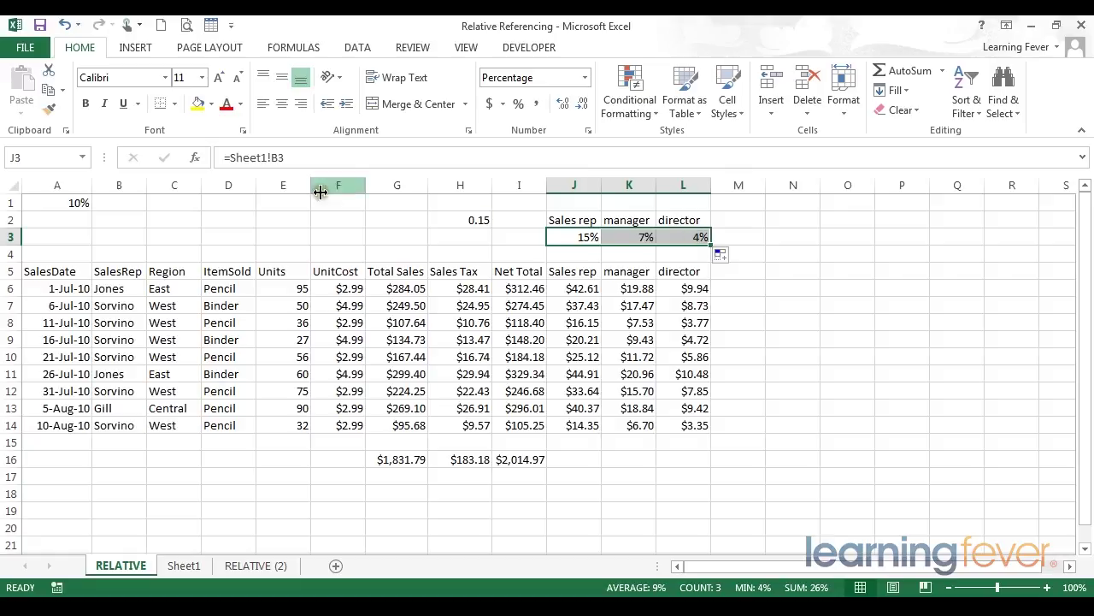
click(695, 237)
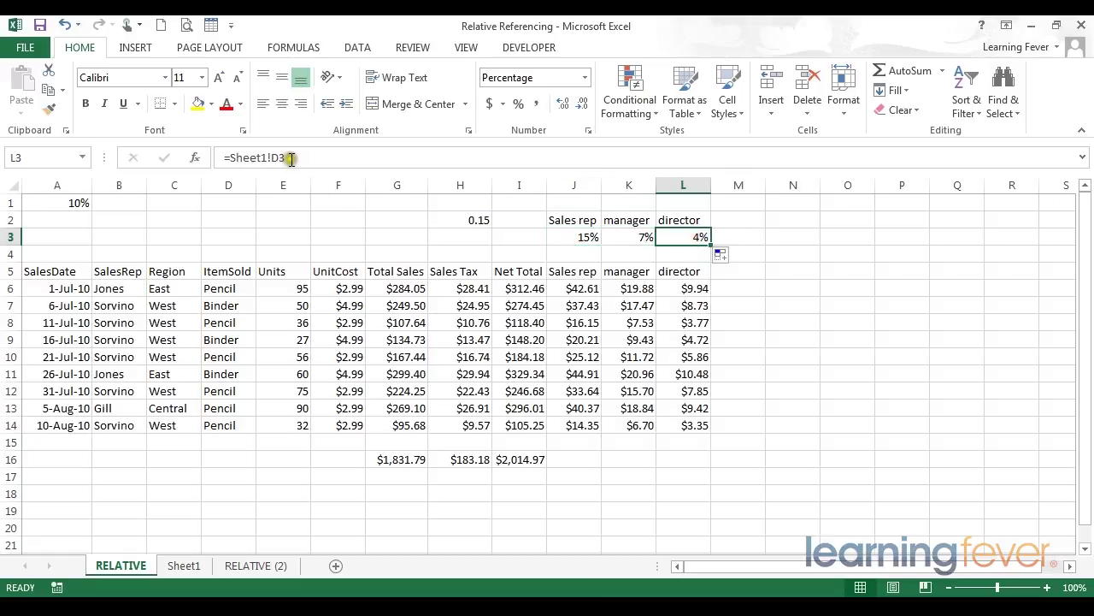
click(577, 236)
click(679, 236)
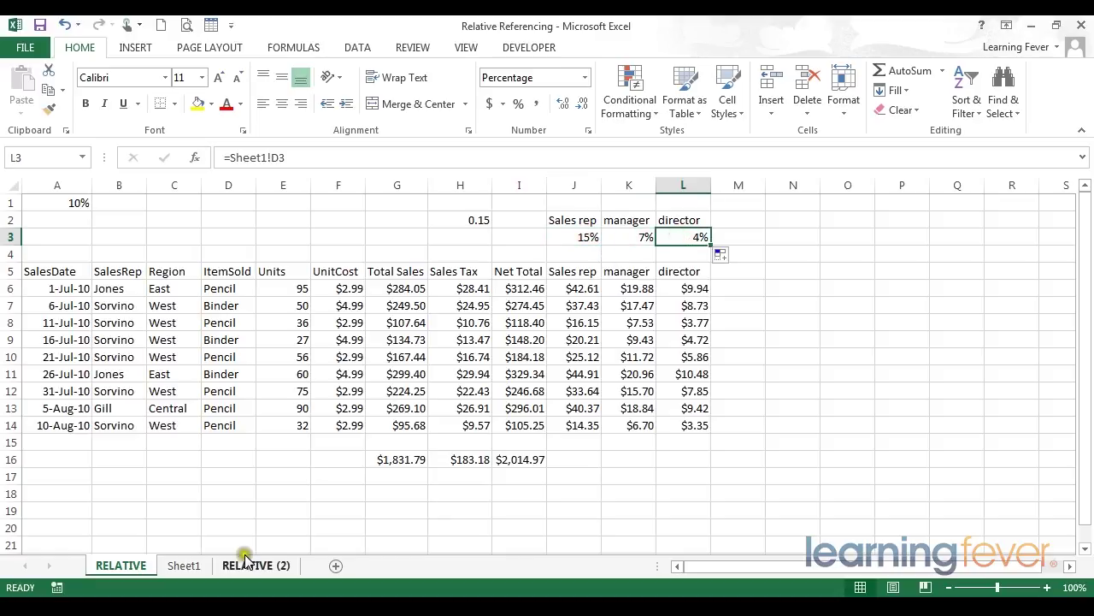
click(186, 565)
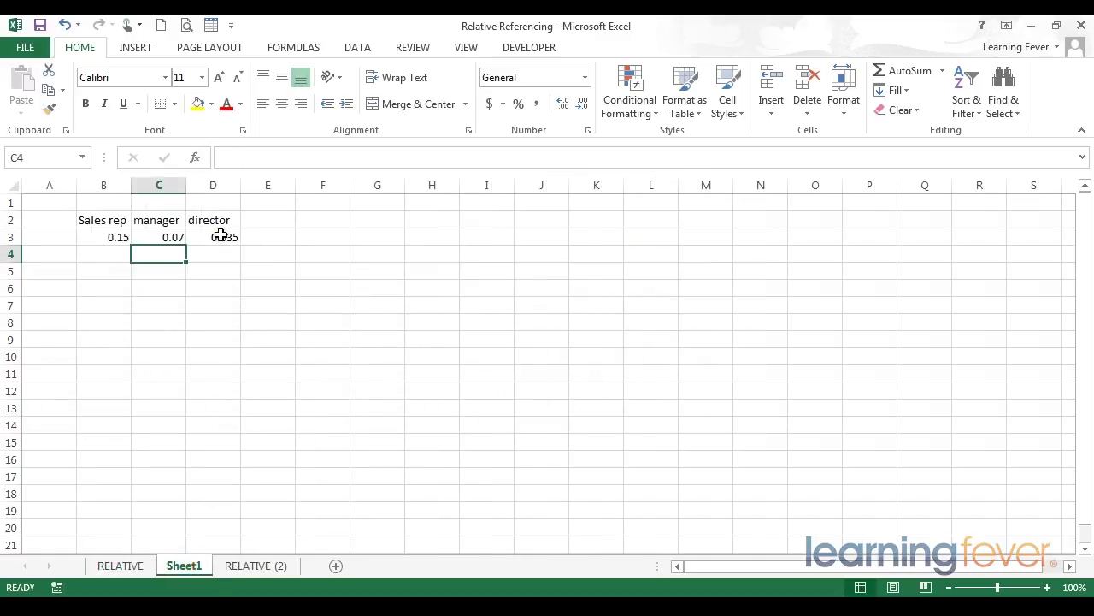
click(137, 564)
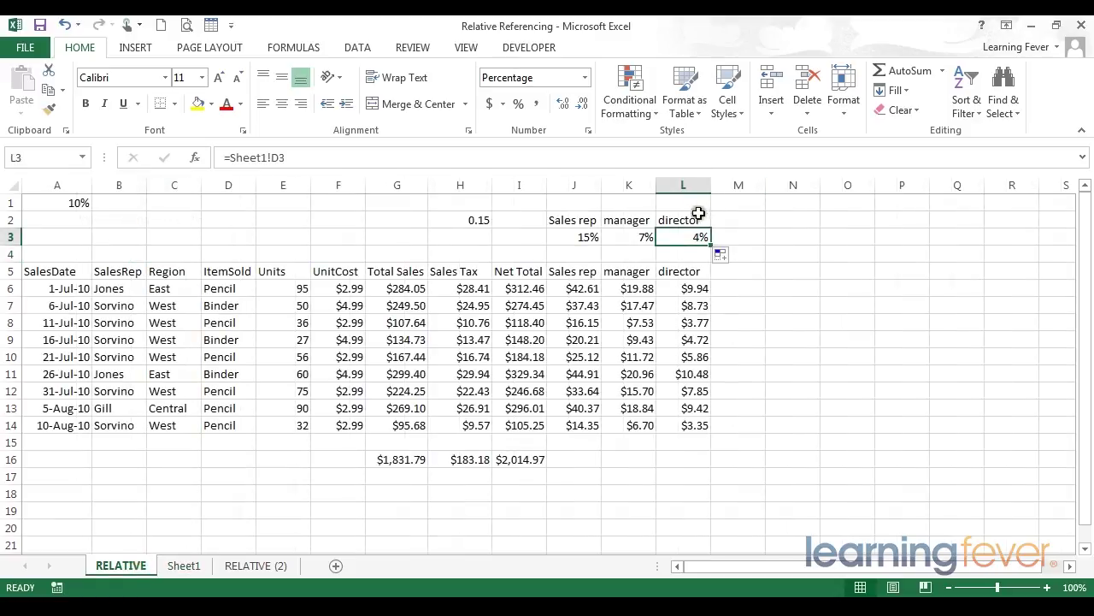
Step: Format J3:L3 with one decimal place so they show 15.0%, 7.0% and 3.5%
drag(581, 237, 676, 236)
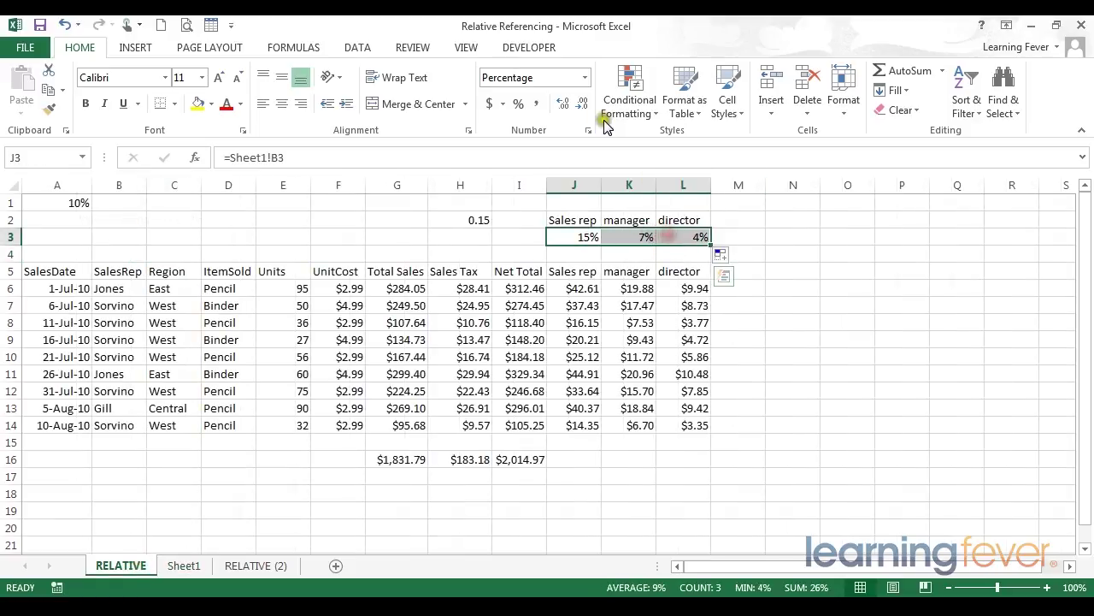
click(562, 103)
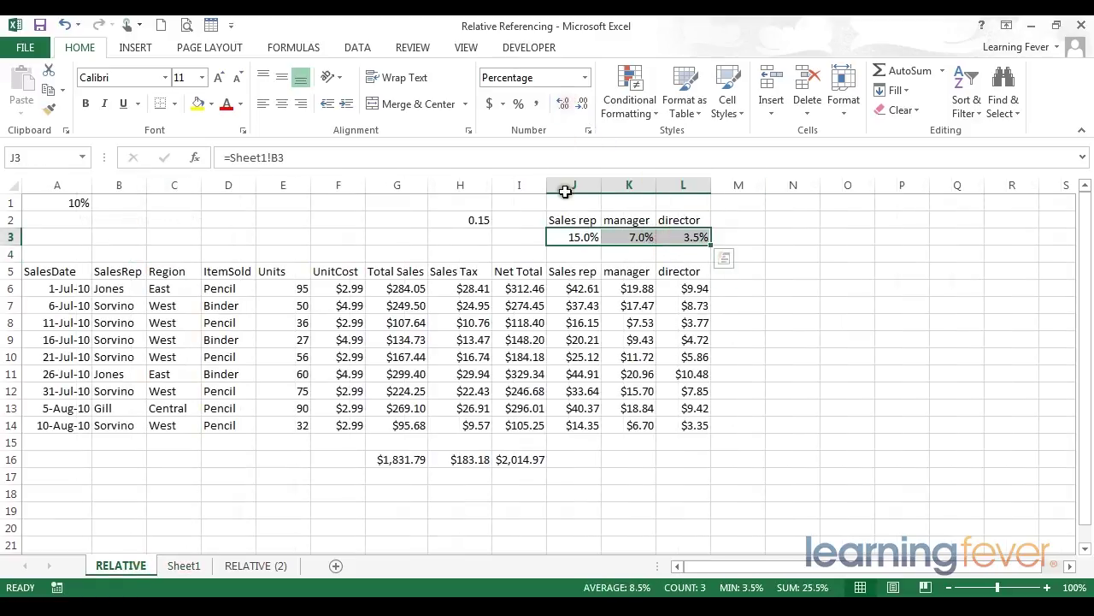
click(812, 235)
click(683, 254)
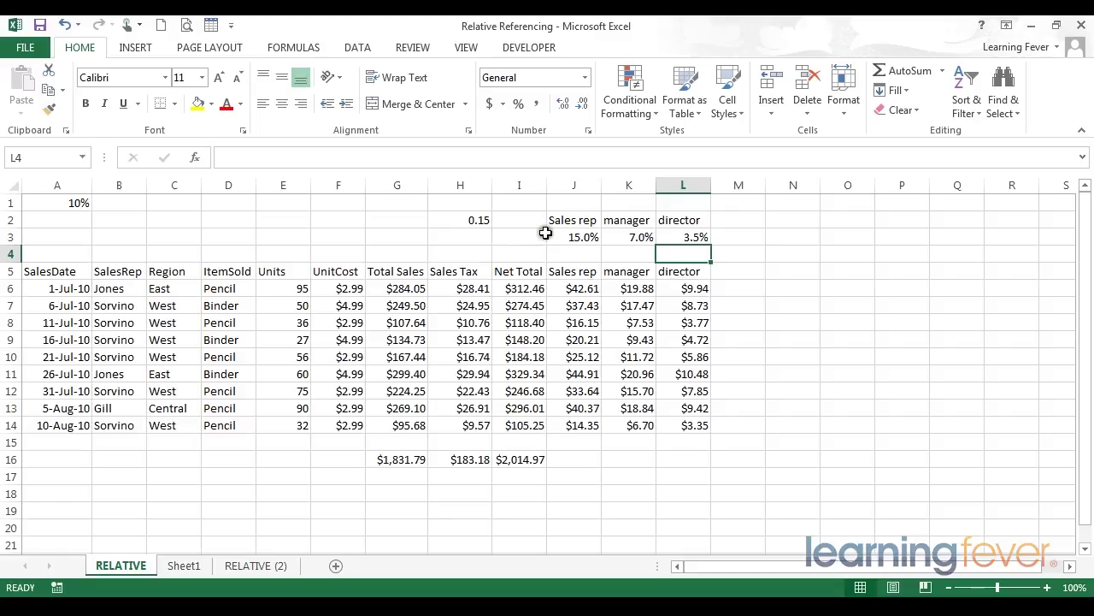
Step: Begin a J3 formula referencing Book1's Sheet1 cell C3 as =[Book1]Sheet1!$C$3
click(568, 235)
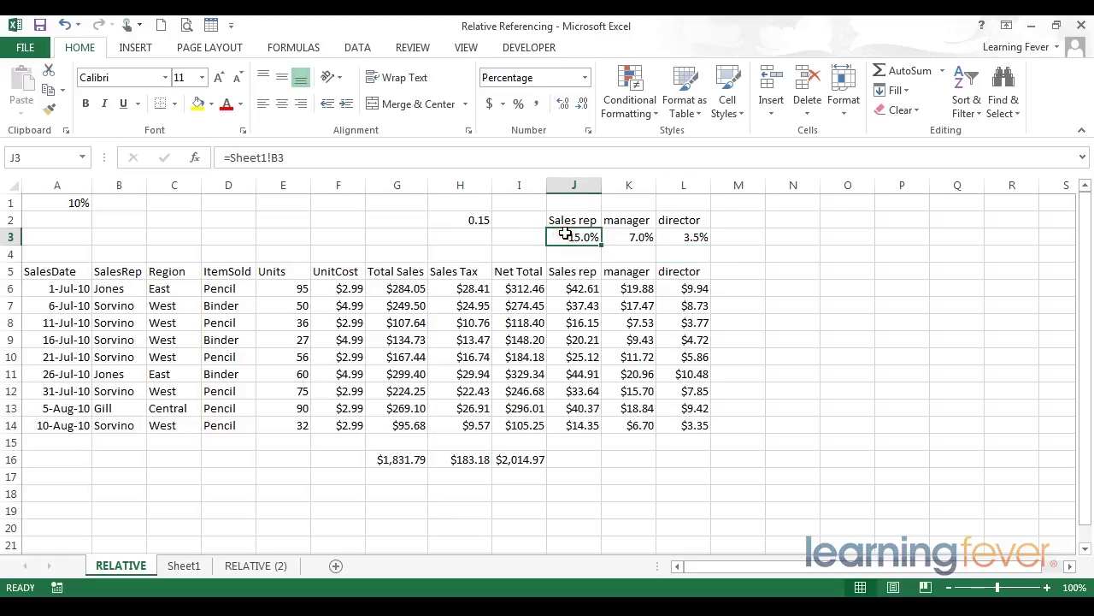
text(=)
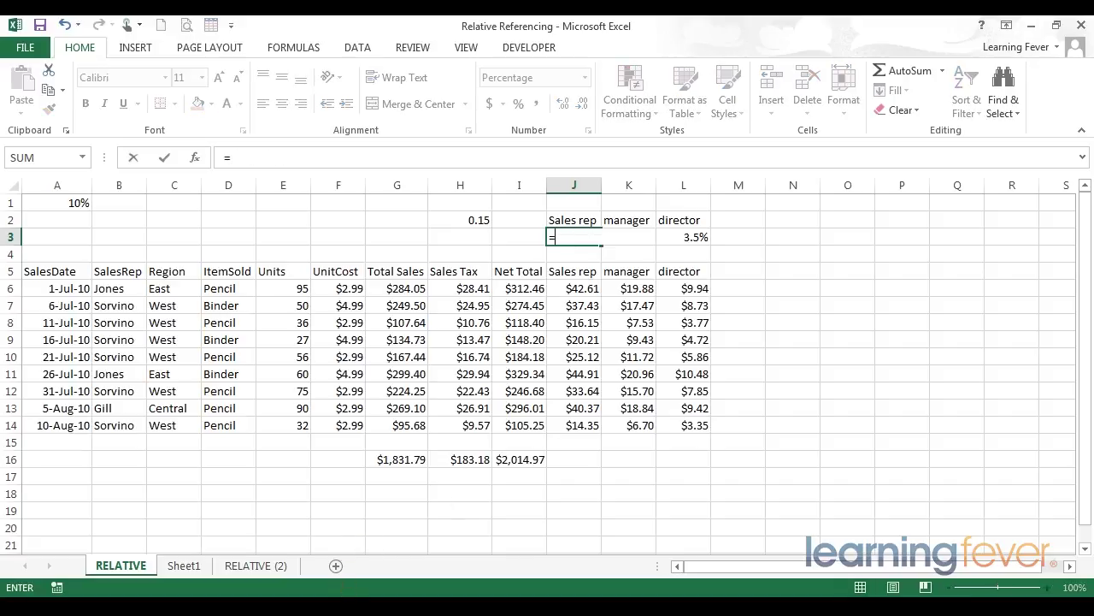
mouse_move(349, 594)
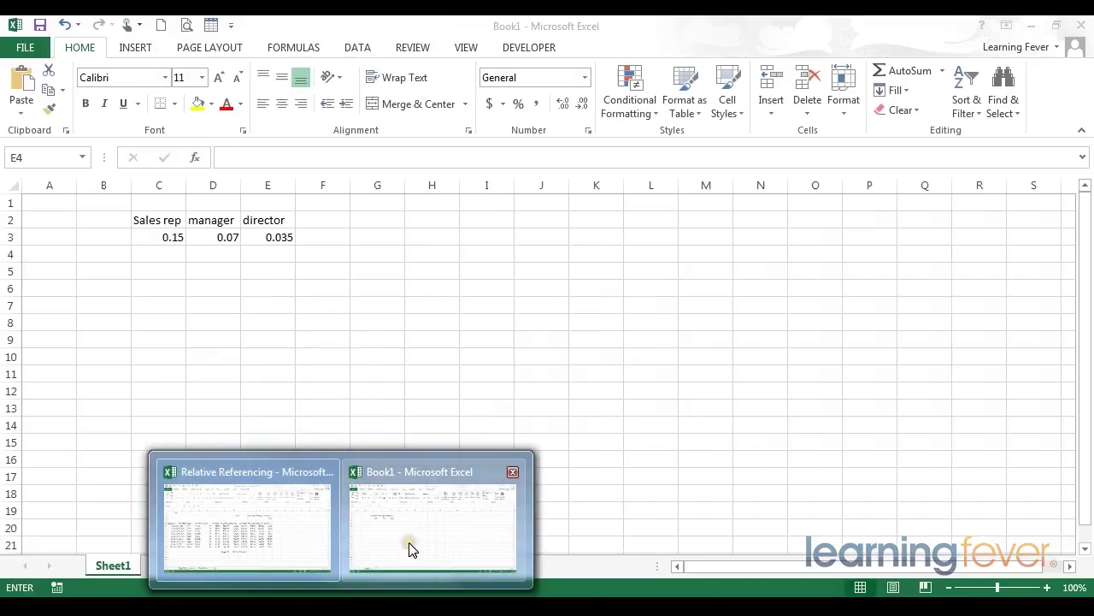
click(409, 548)
click(162, 238)
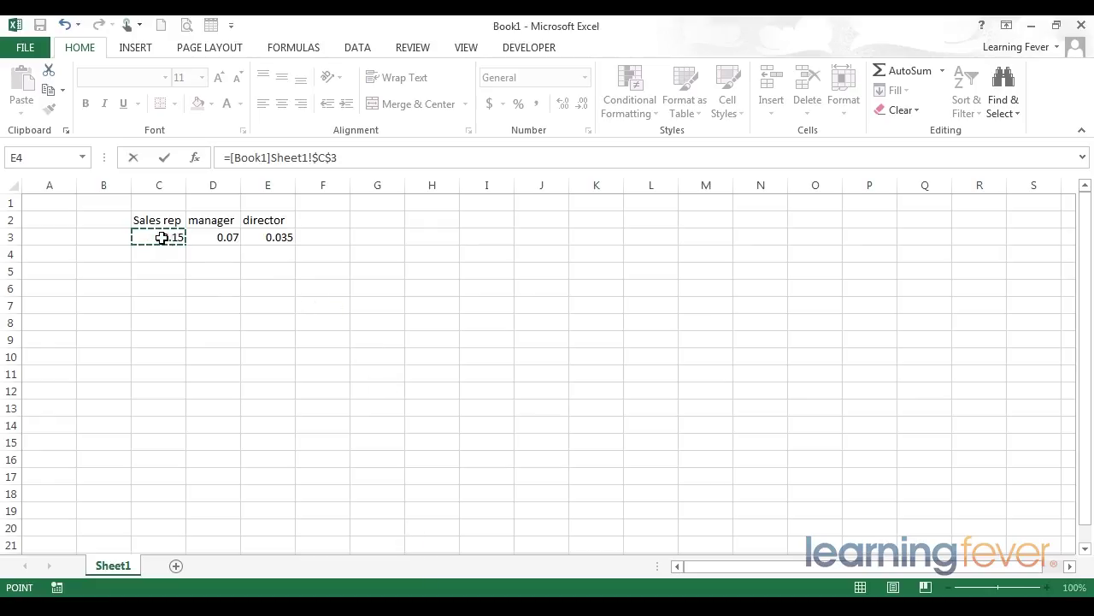
click(234, 157)
click(246, 158)
drag(271, 157, 351, 159)
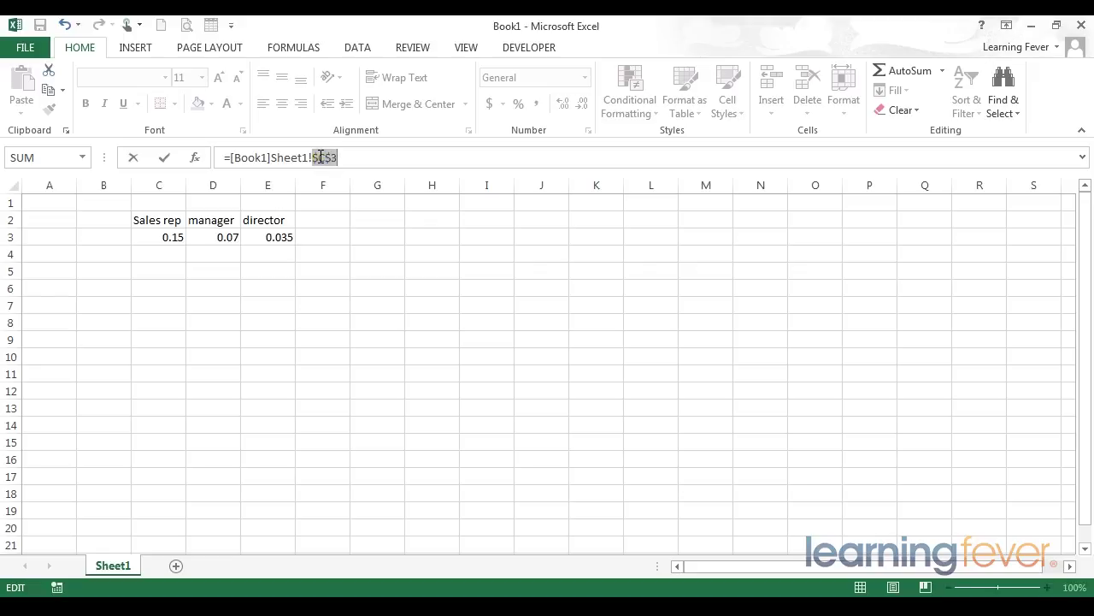
Step: Change J3's $C$3 to the relative reference C3 and commit the Book1 link
click(316, 157)
click(318, 157)
key(F4)
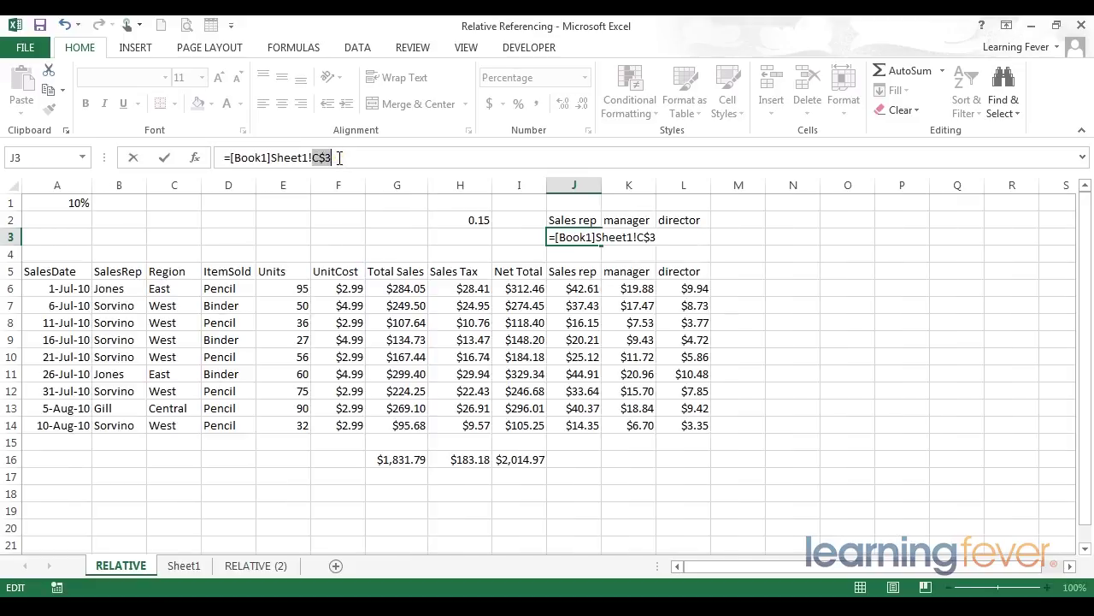
key(F4)
key(ctrl+Return)
Step: Fill J3 across to L3, then check that K3 and L3 link to Book1 cells D3 and E3
click(580, 236)
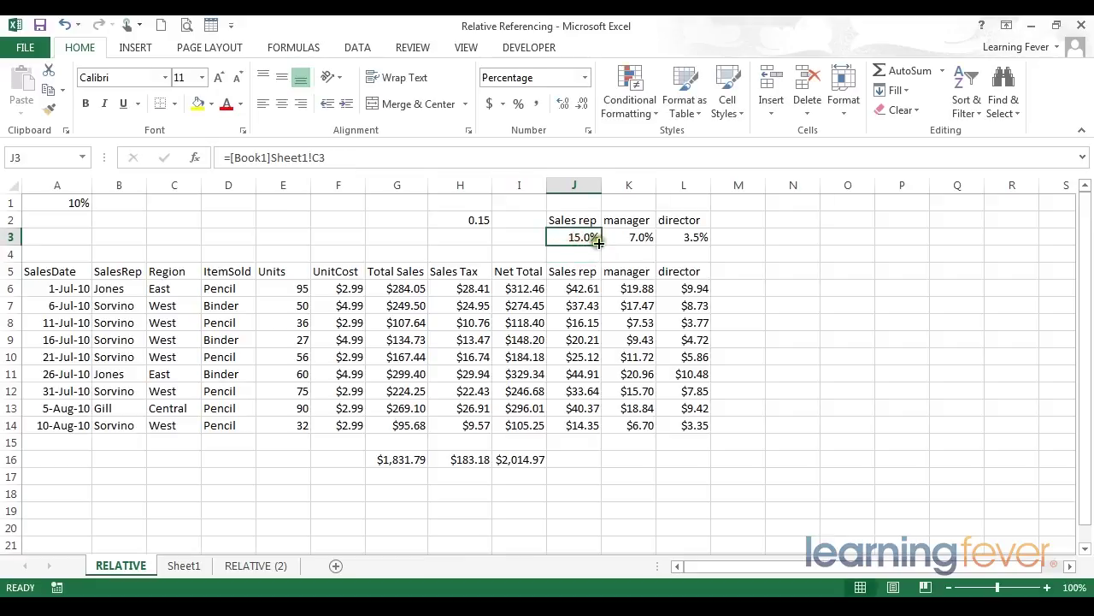
drag(600, 244, 713, 246)
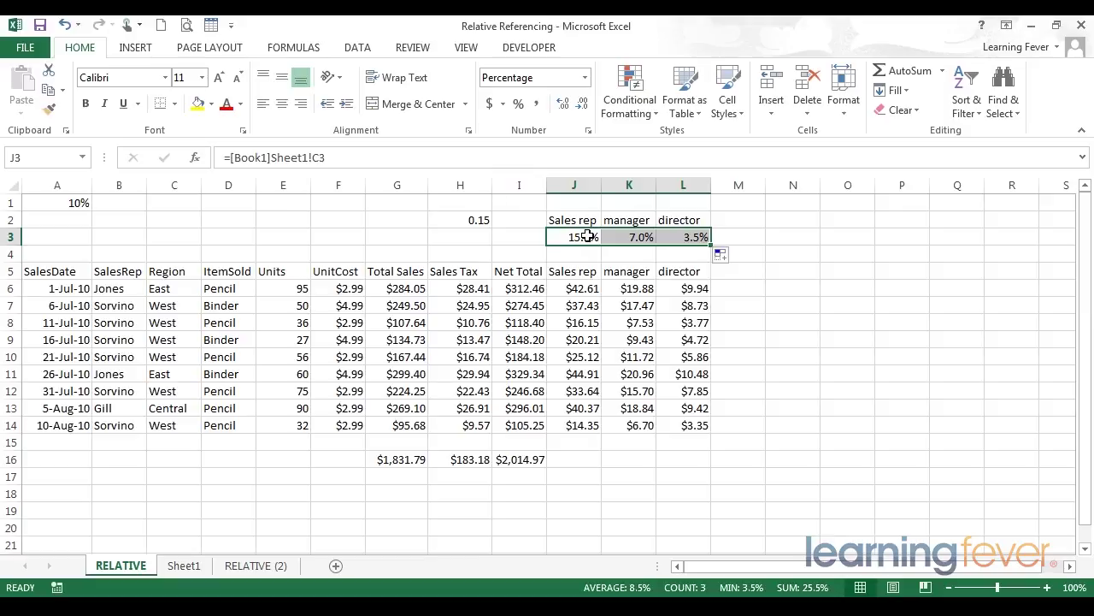
click(643, 237)
click(683, 238)
click(640, 237)
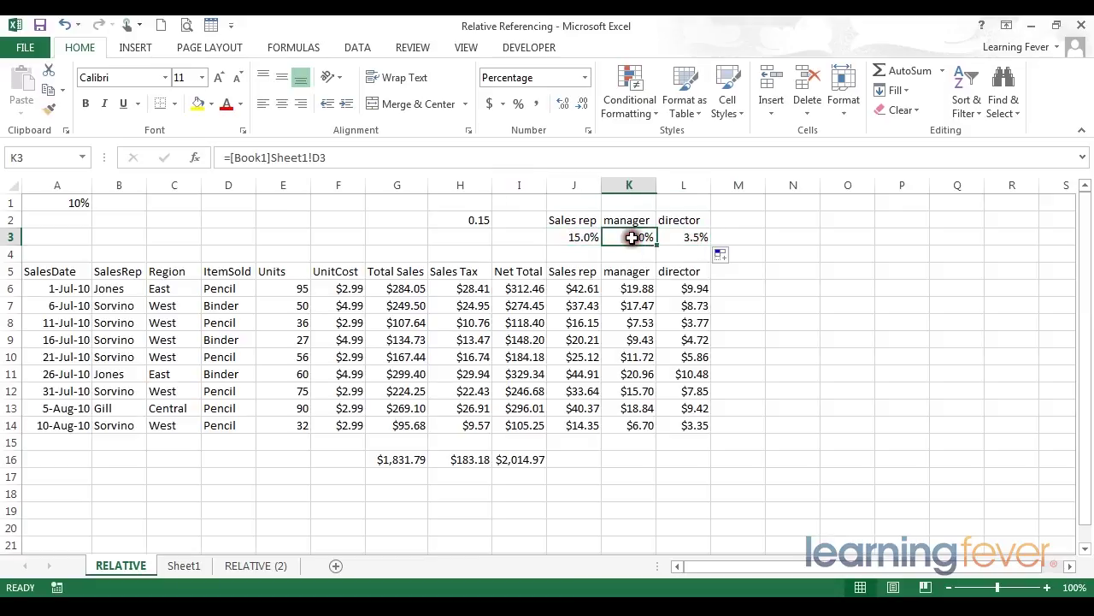
click(581, 236)
click(684, 237)
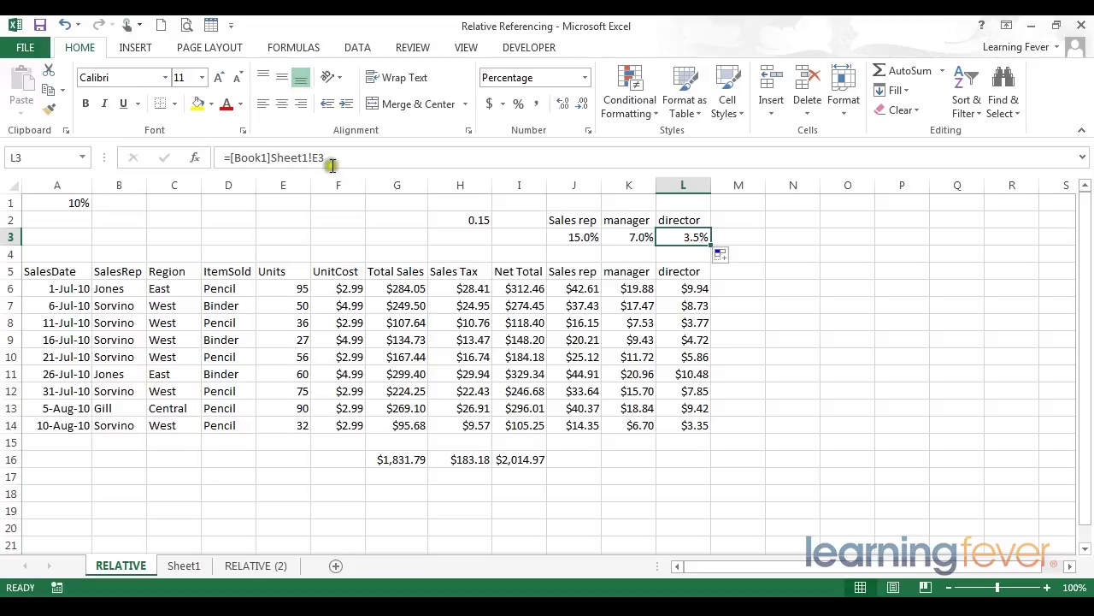
drag(232, 157, 313, 157)
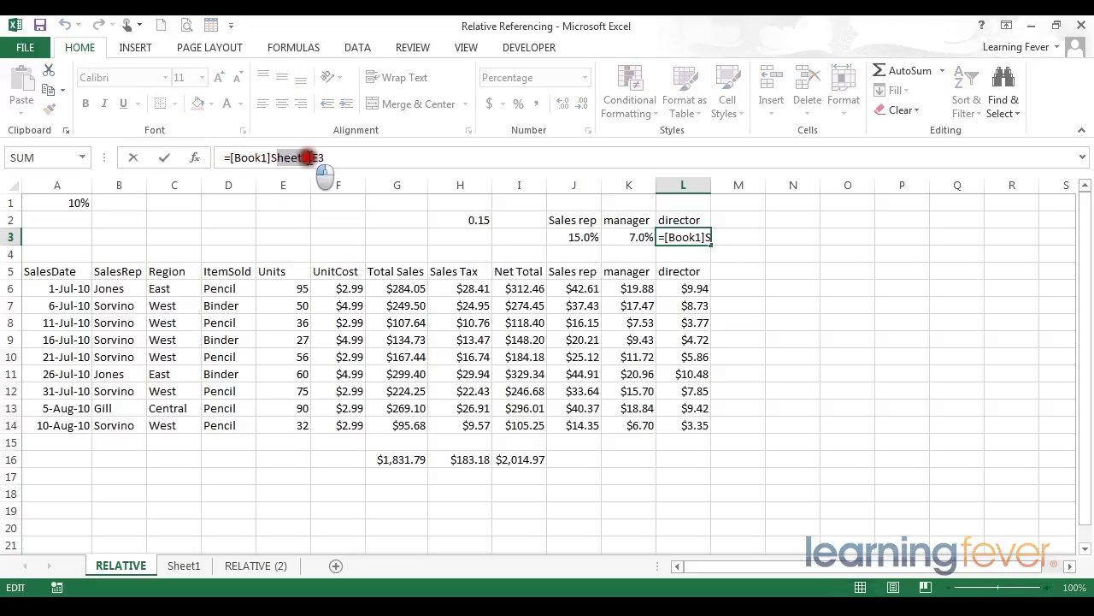
click(316, 158)
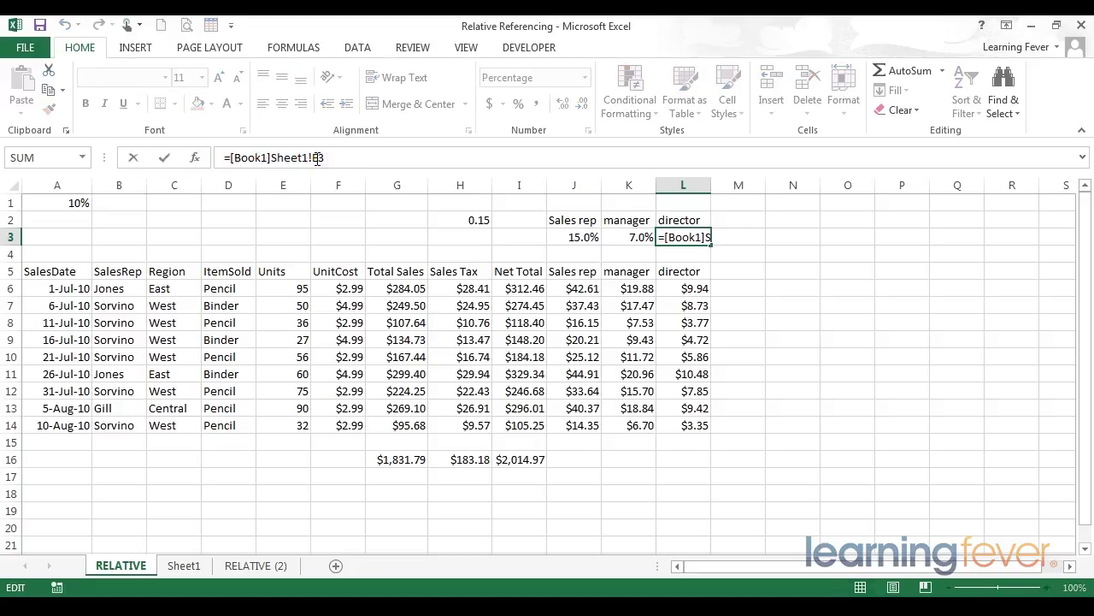
key(Return)
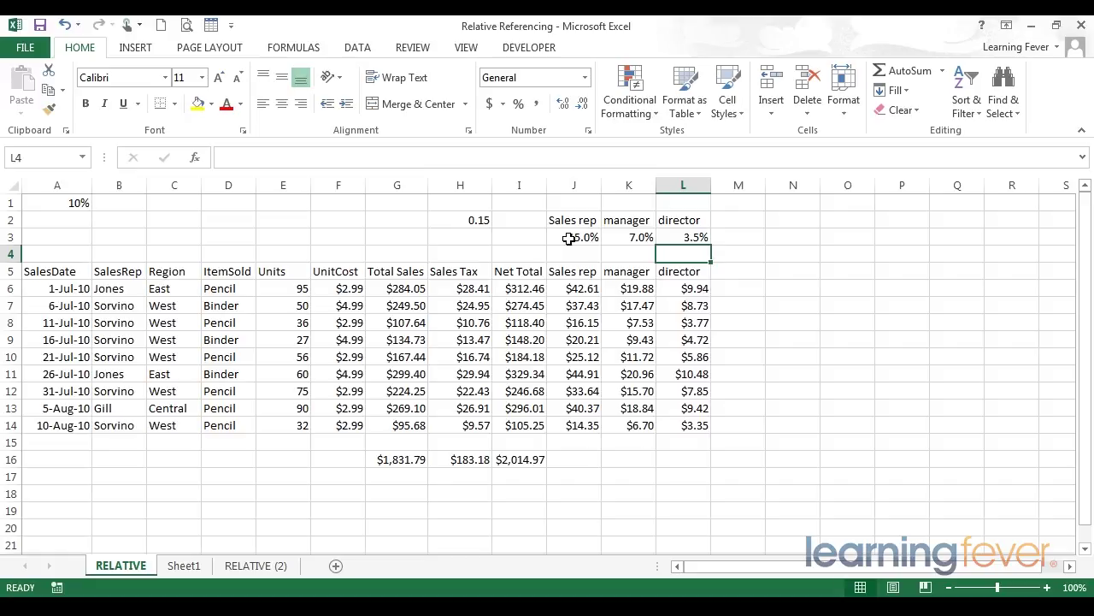
click(677, 237)
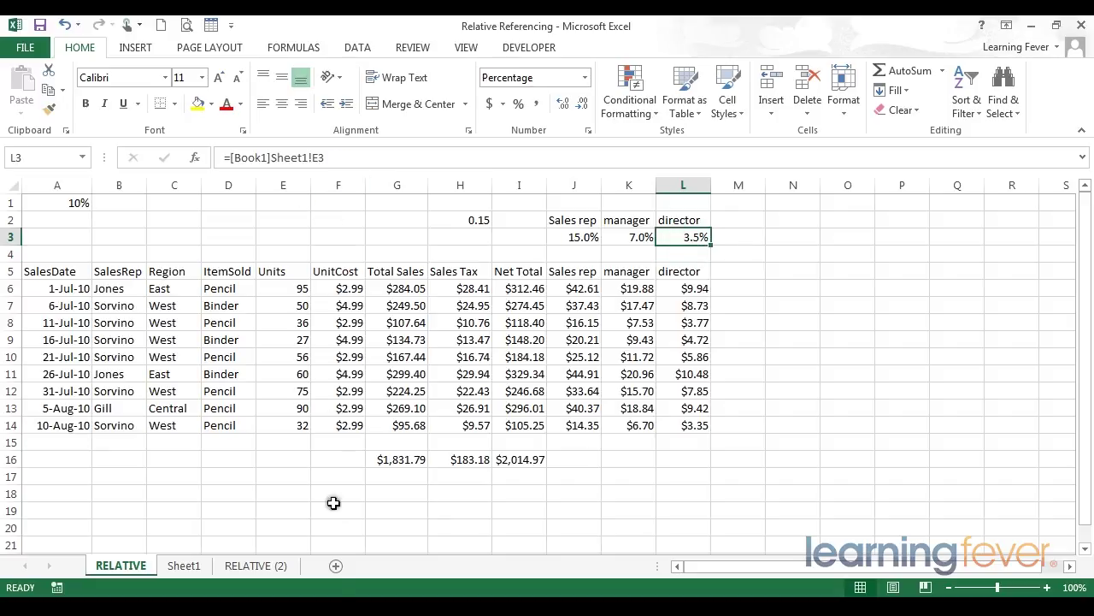
click(418, 551)
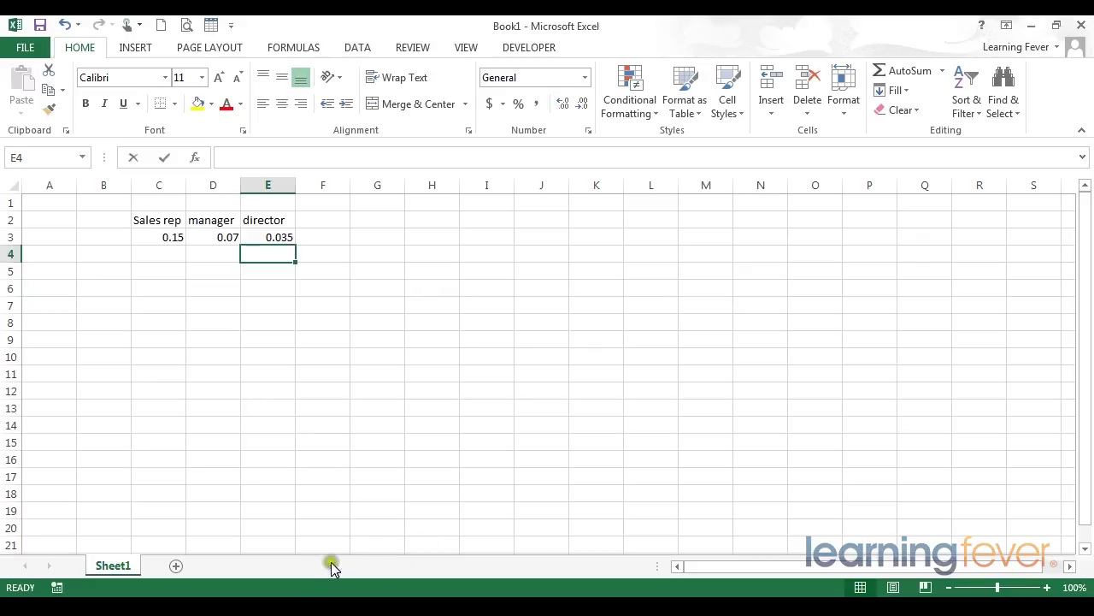
mouse_move(189, 582)
click(258, 534)
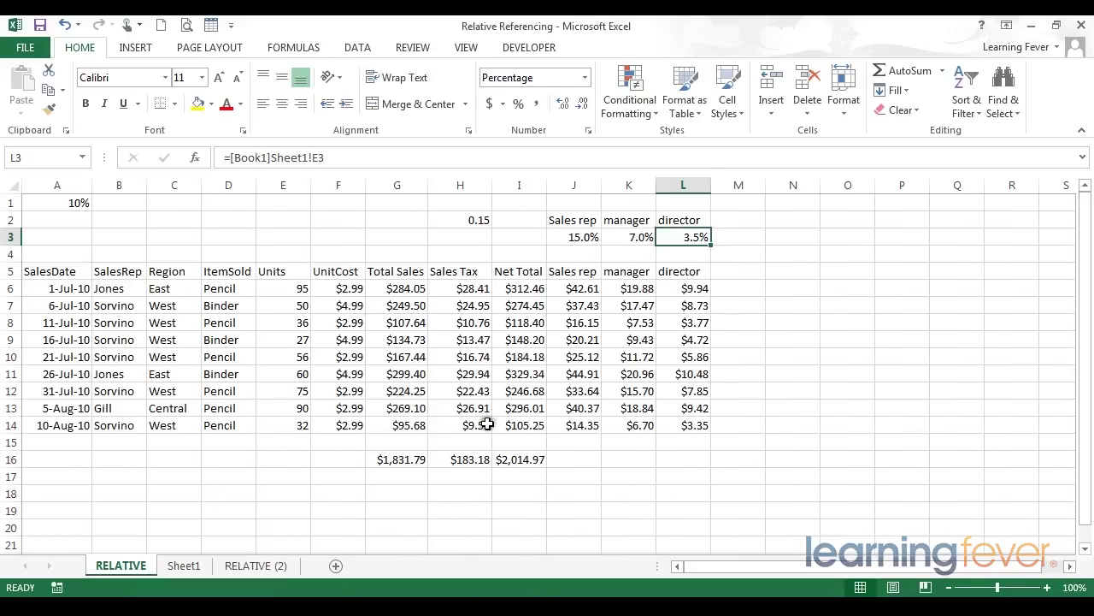